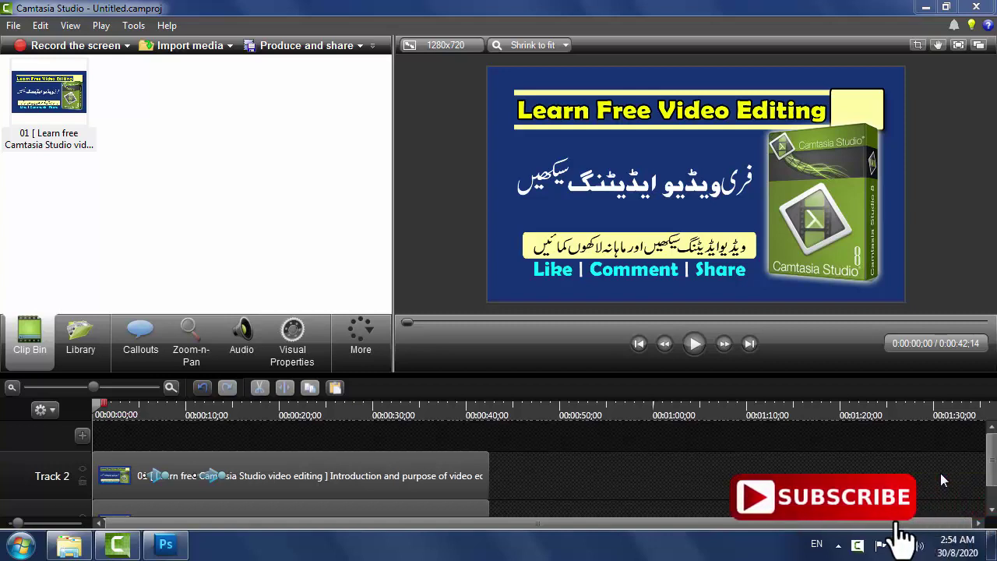
# - Play the existing project from the start to preview its animation, stopping partway through
pyautogui.click(694, 344)
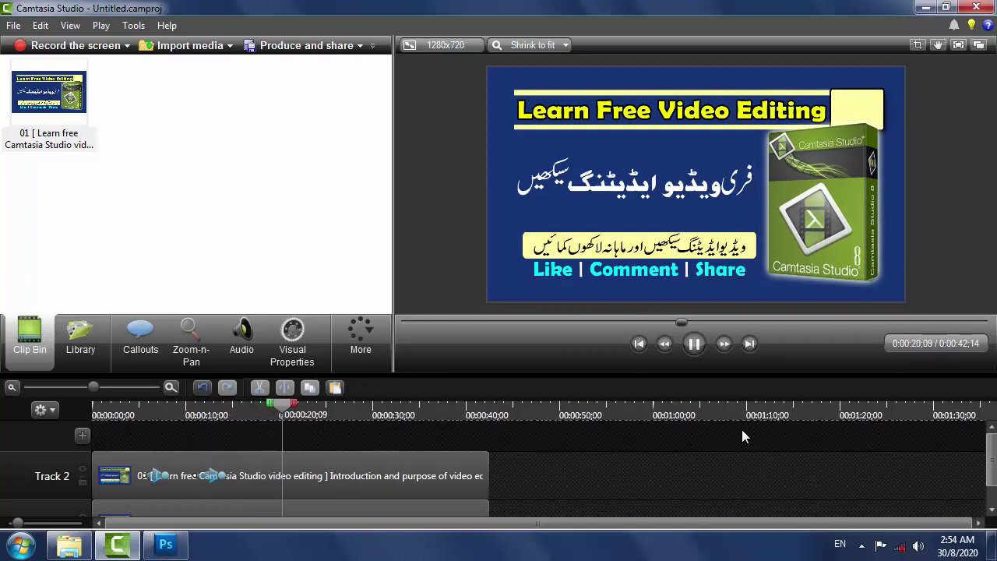
pyautogui.press('space')
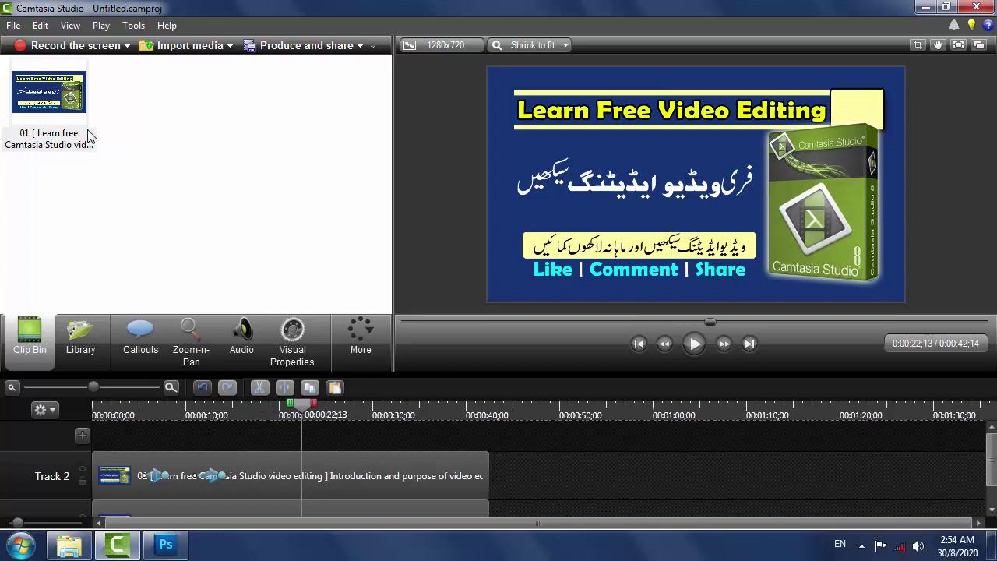
# - Start a new project and discard the changes to Untitled.camproj
pyautogui.click(14, 25)
pyautogui.click(46, 45)
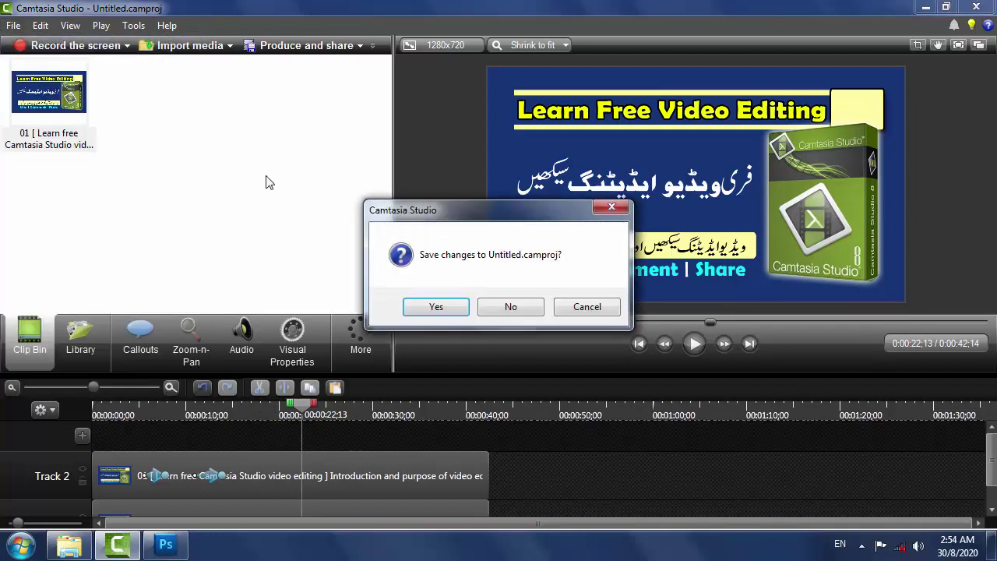
pyautogui.click(511, 308)
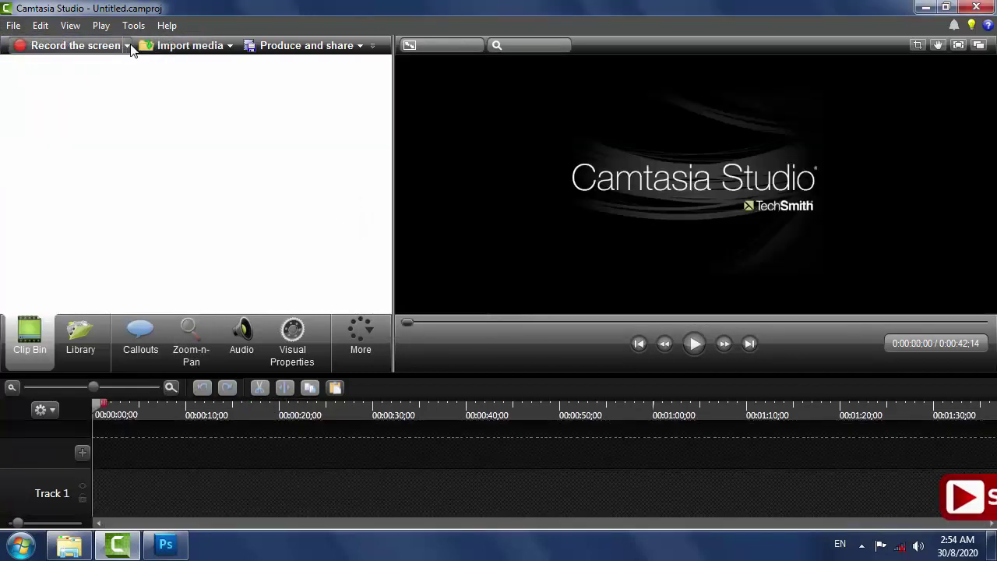
# - Import the image "02 [ Learn free Camtasia Studio video editing ] Layout overview of Camtasia Studio 8" from the Camtasia Studio 8 folder
pyautogui.click(167, 45)
pyautogui.click(597, 156)
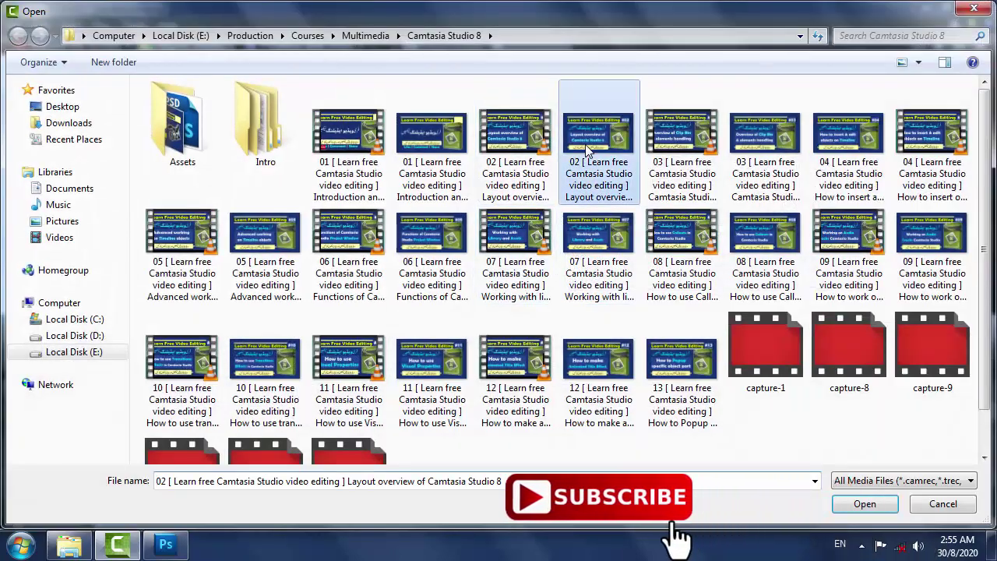
pyautogui.press('Return')
# - Add the imported image to Track 1 at the timeline start and extend its duration to about 34 seconds
pyautogui.rightClick(45, 100)
pyautogui.click(109, 107)
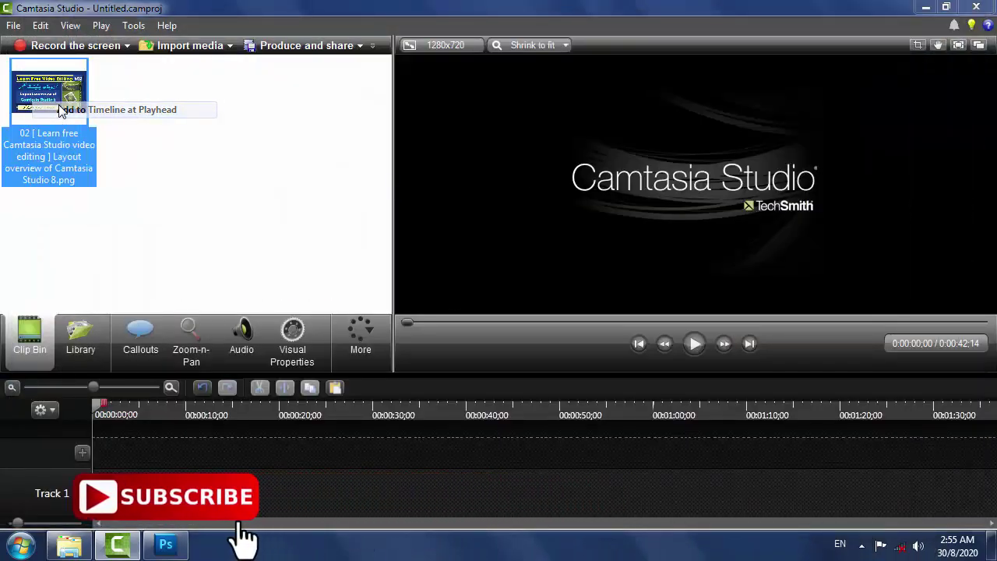
pyautogui.moveTo(139, 493); pyautogui.dragTo(412, 493)
pyautogui.click(169, 451)
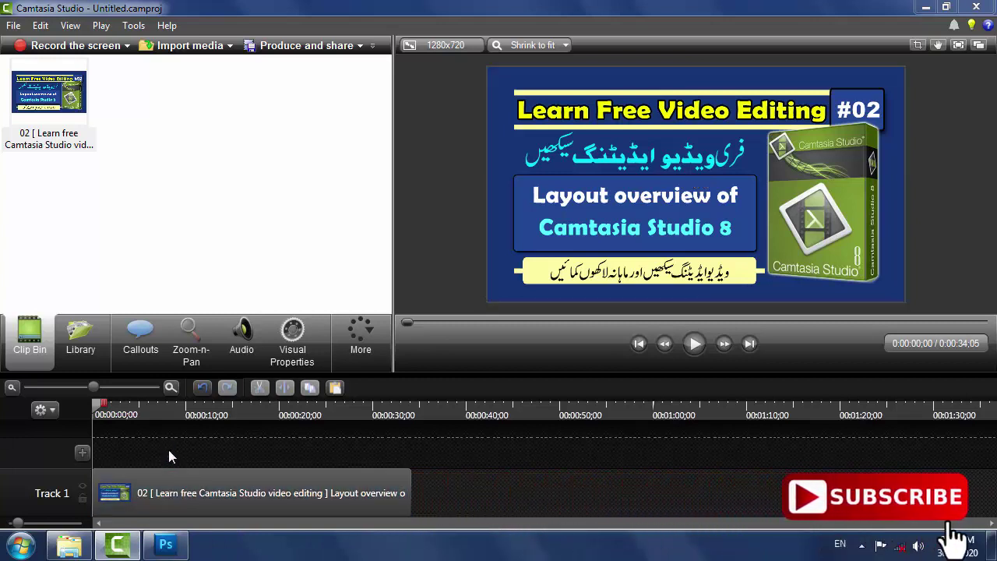
# - Copy the Track 1 image clip and paste the duplicate onto a new track directly above it
pyautogui.click(168, 489)
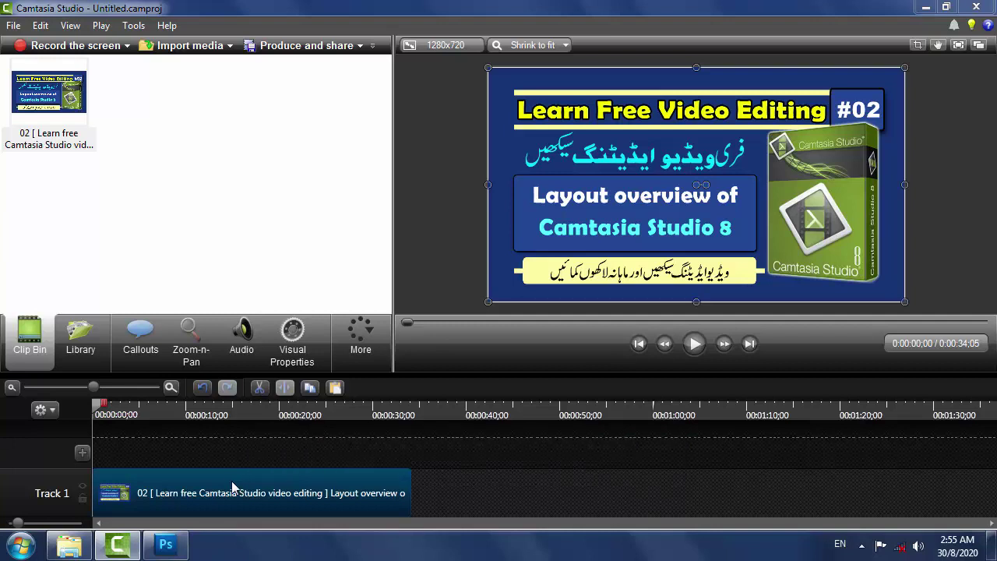
pyautogui.rightClick(231, 478)
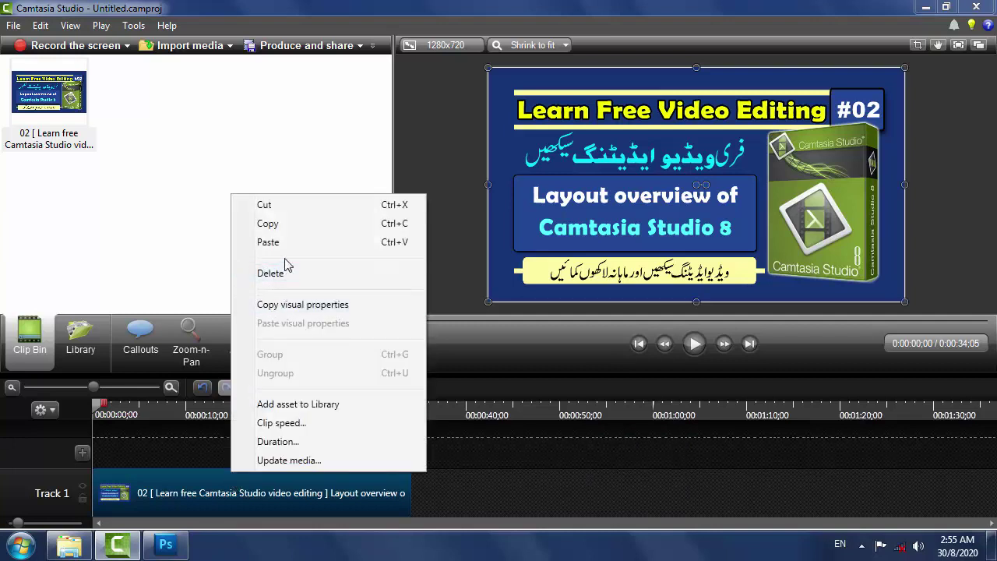
pyautogui.click(281, 223)
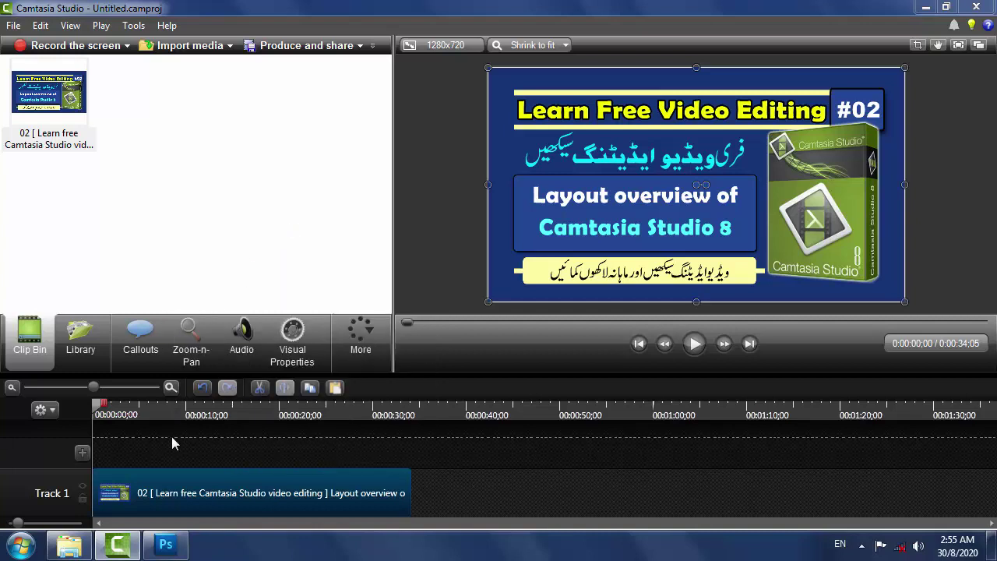
pyautogui.rightClick(147, 440)
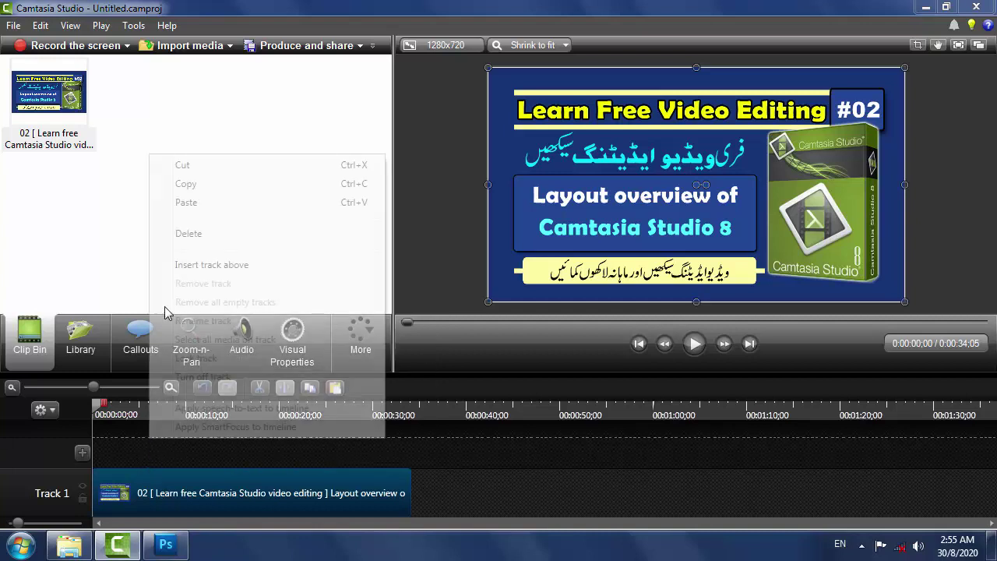
pyautogui.click(183, 202)
pyautogui.click(450, 471)
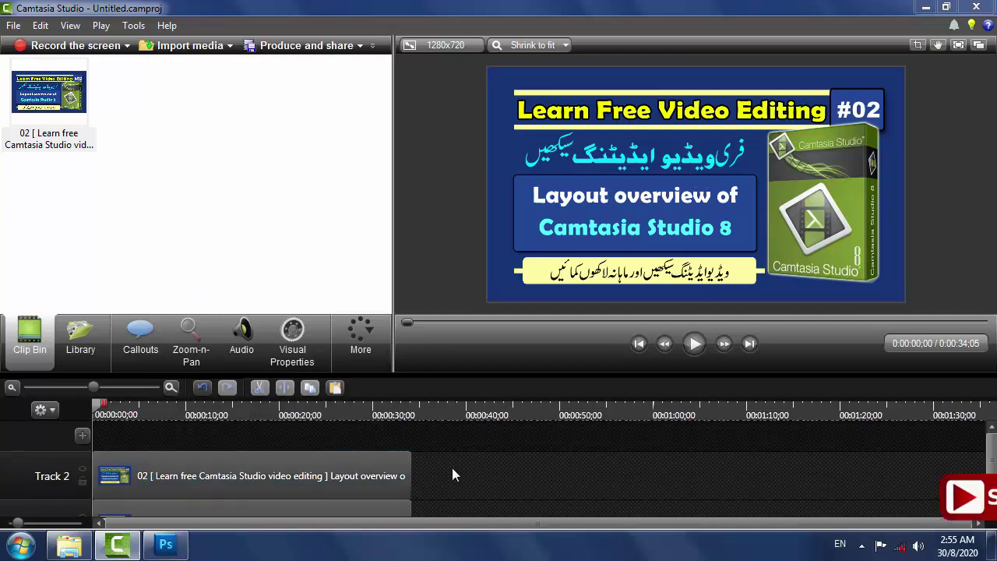
pyautogui.scroll(-1, 357, 485)
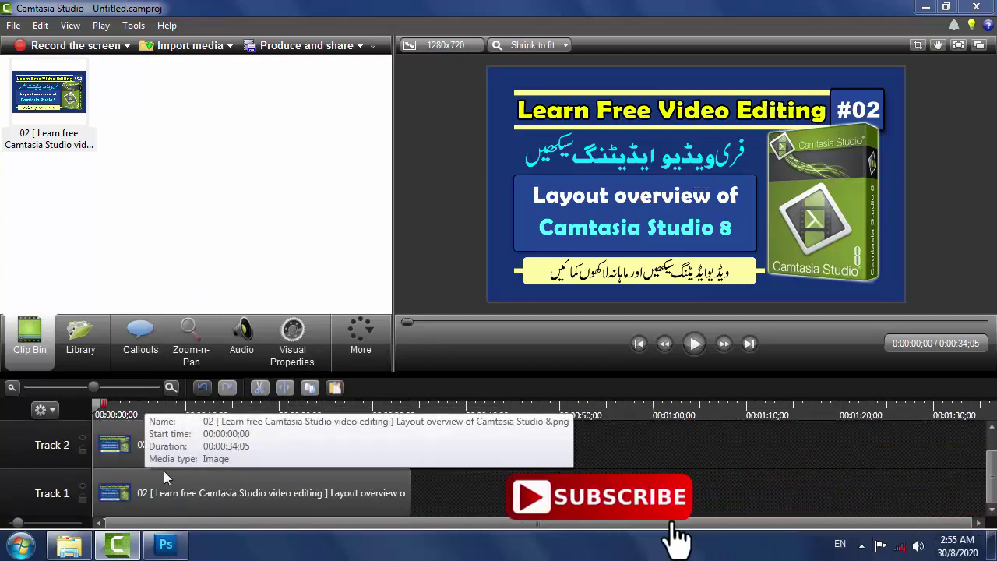
pyautogui.click(173, 450)
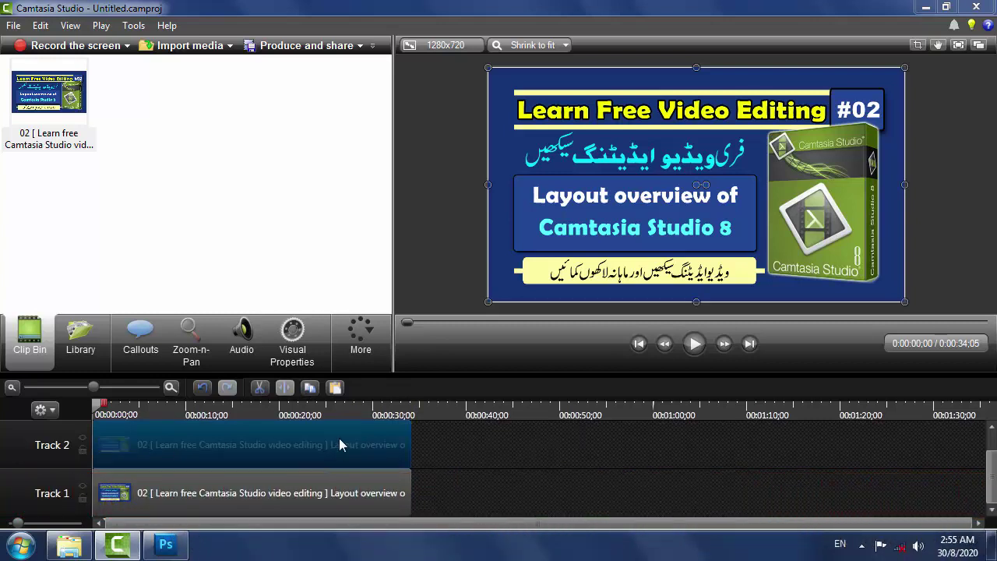
pyautogui.click(327, 492)
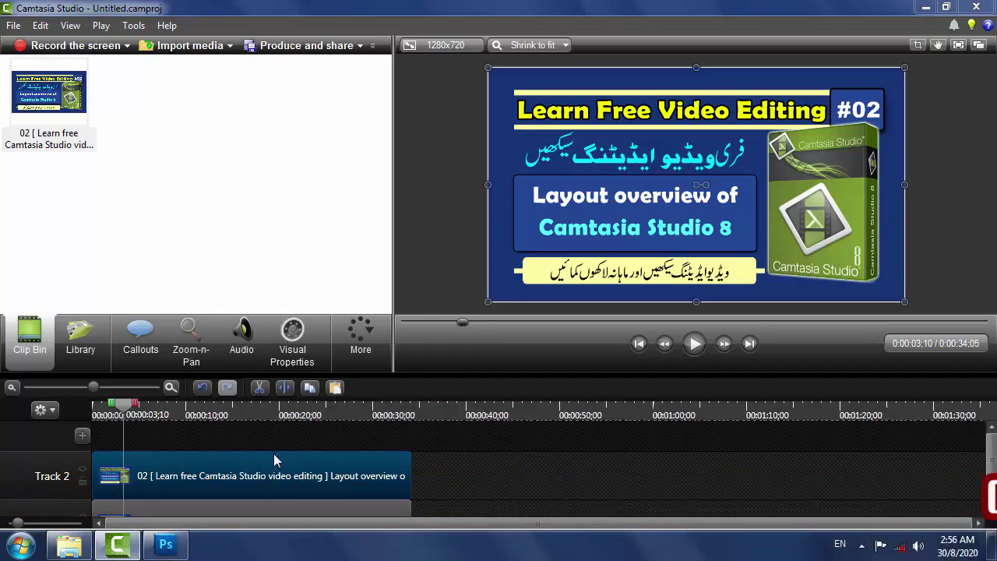
# - Crop the duplicate image on Track 2 so that only the area around the Camtasia Studio product box remains
pyautogui.click(268, 479)
pyautogui.click(462, 464)
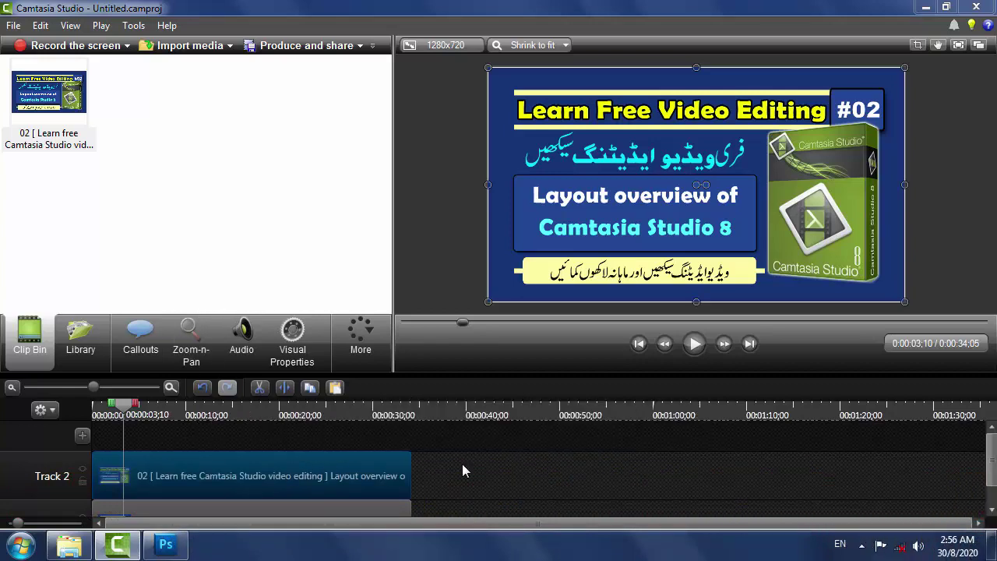
pyautogui.scroll(-1, 466, 463)
pyautogui.click(372, 448)
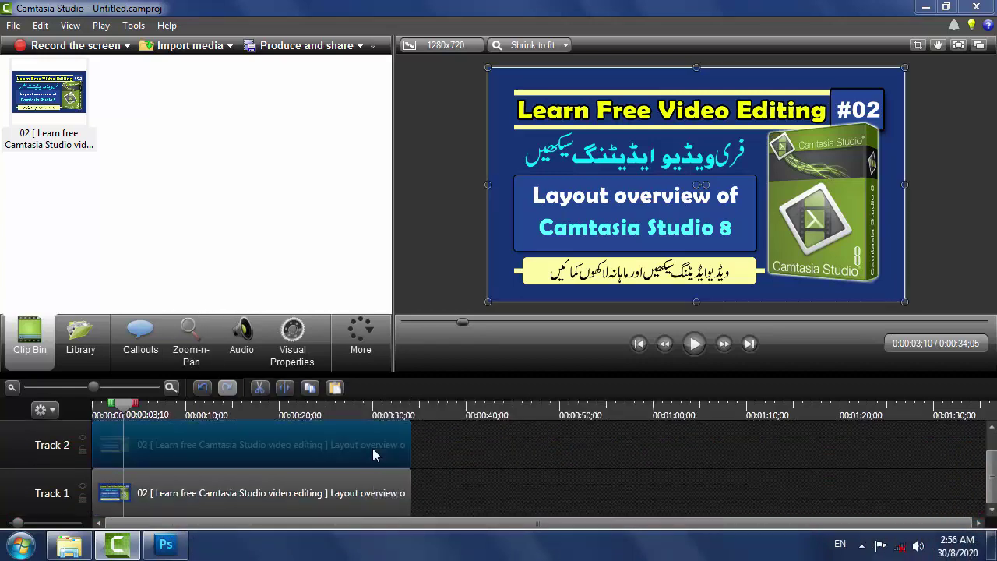
pyautogui.click(919, 44)
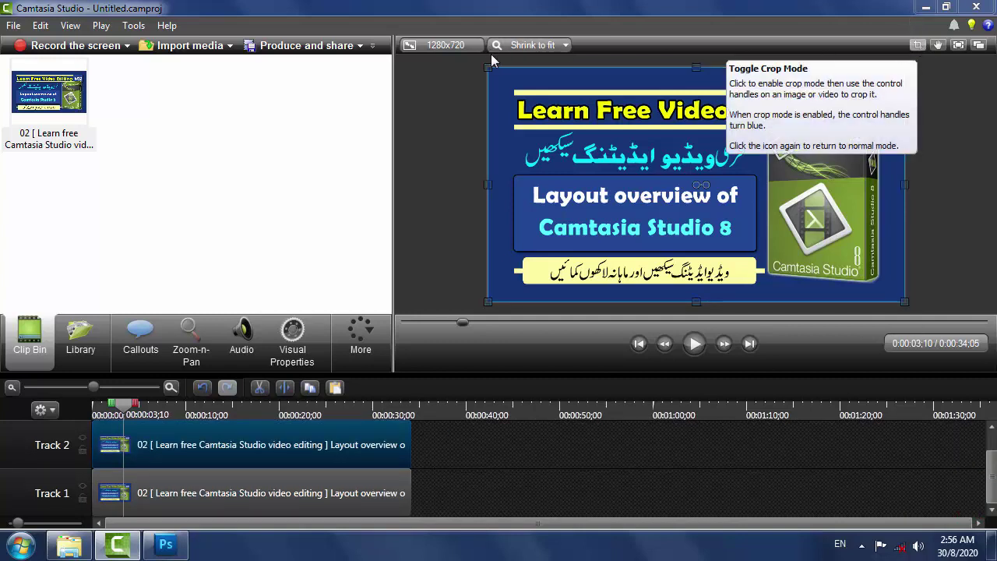
pyautogui.moveTo(487, 69); pyautogui.dragTo(754, 138)
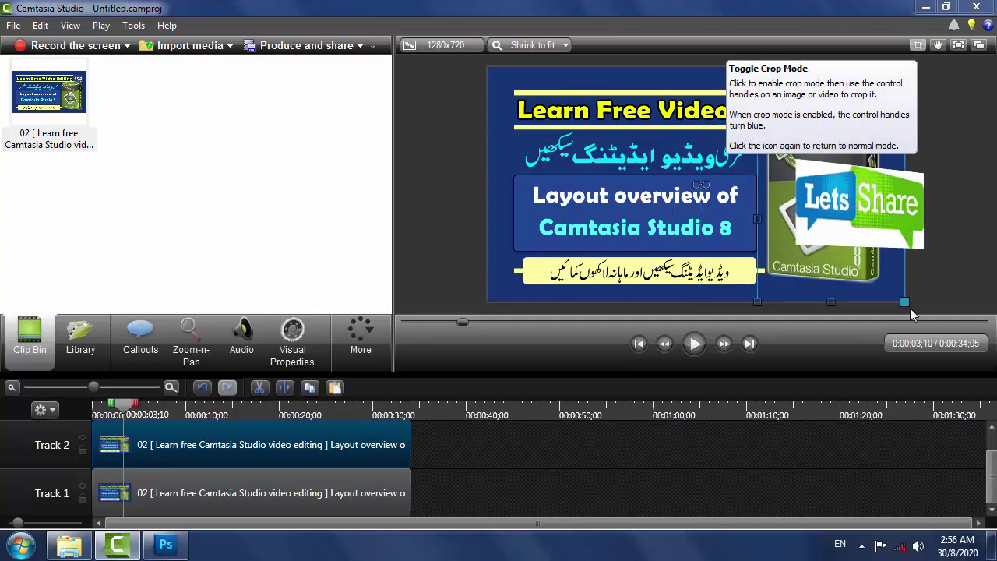
pyautogui.moveTo(906, 304); pyautogui.dragTo(889, 293)
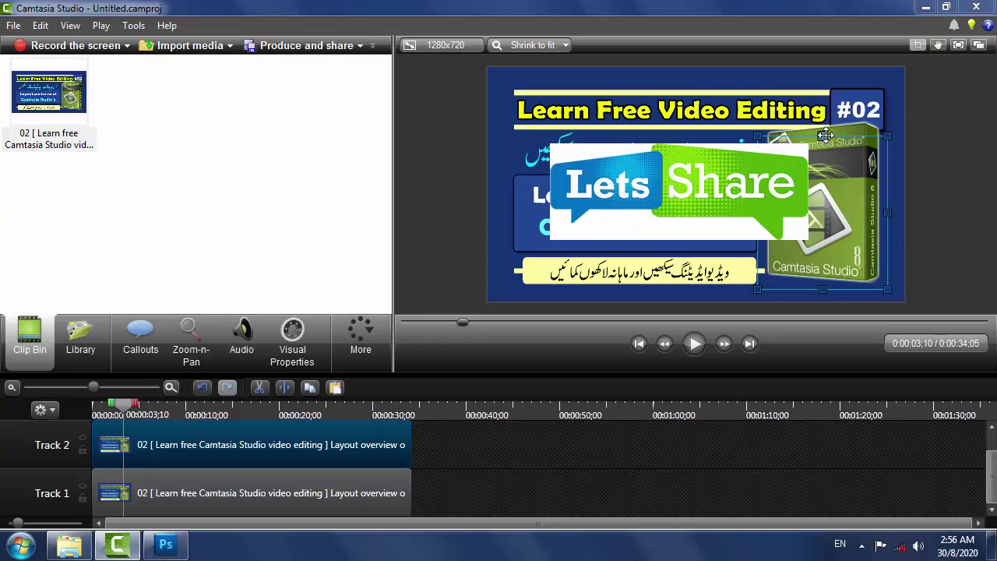
pyautogui.moveTo(823, 128); pyautogui.dragTo(823, 115)
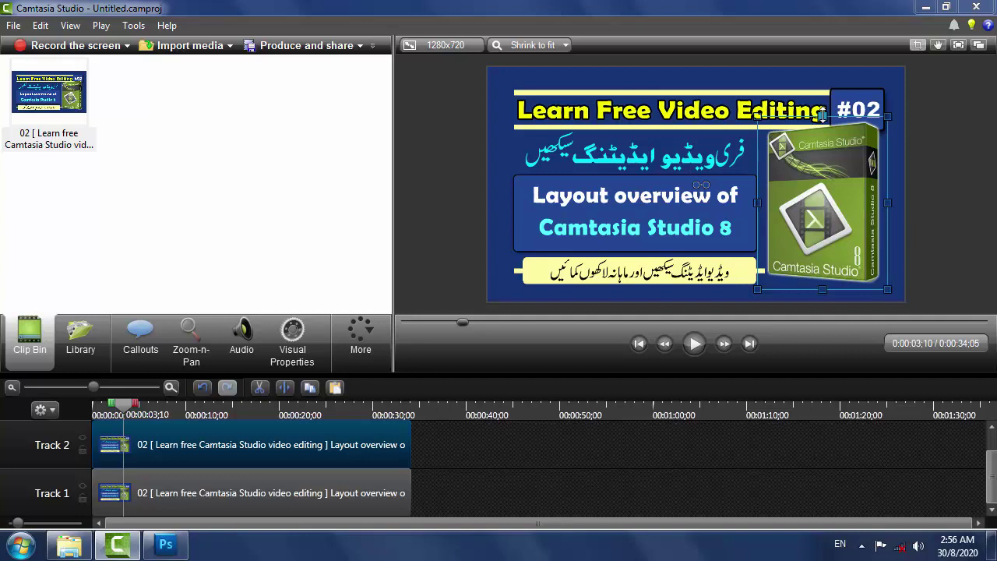
pyautogui.click(918, 44)
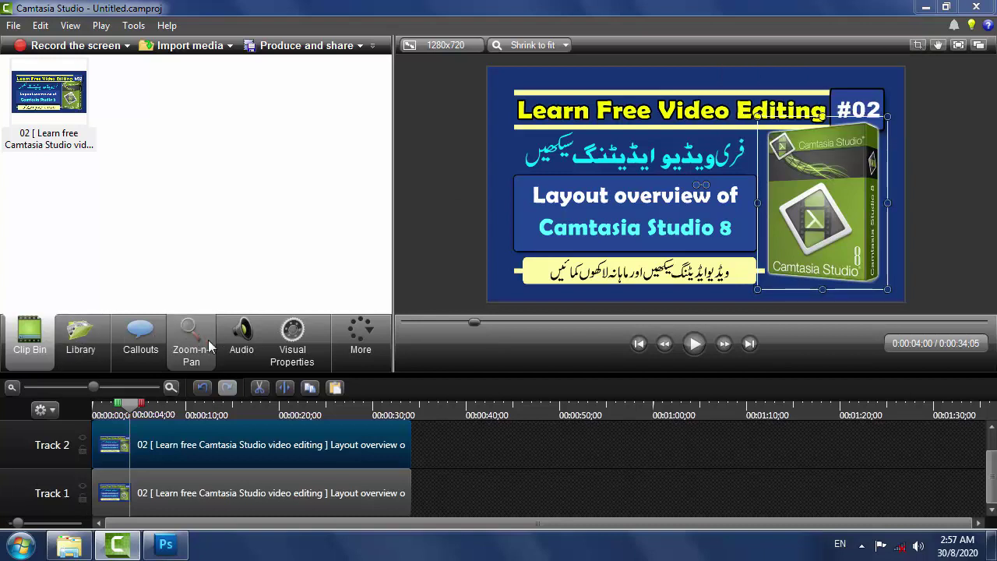
# - Add a visual animation to the cropped Track 2 clip, ending at about 0:00:02;07
pyautogui.click(292, 343)
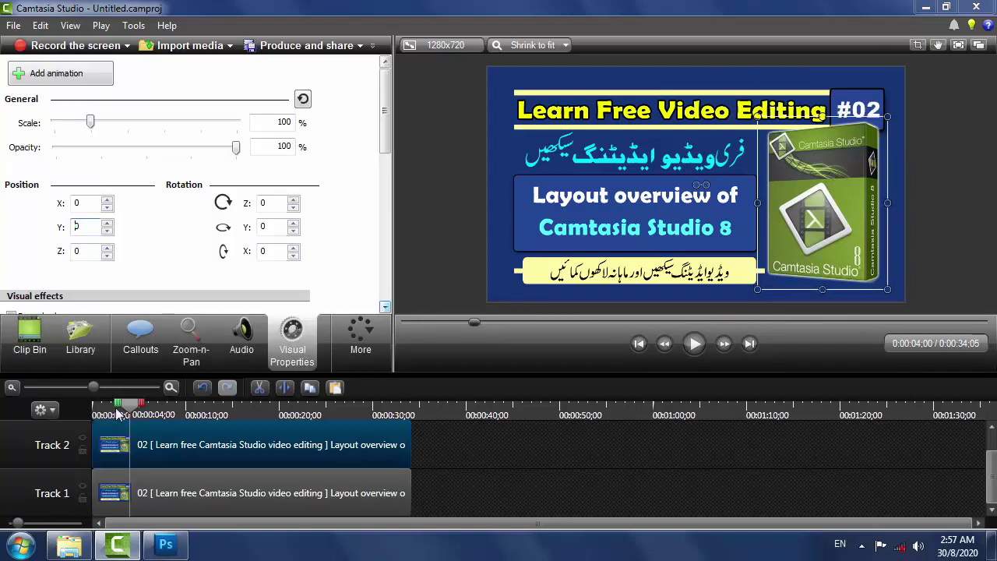
pyautogui.moveTo(134, 413); pyautogui.dragTo(117, 414)
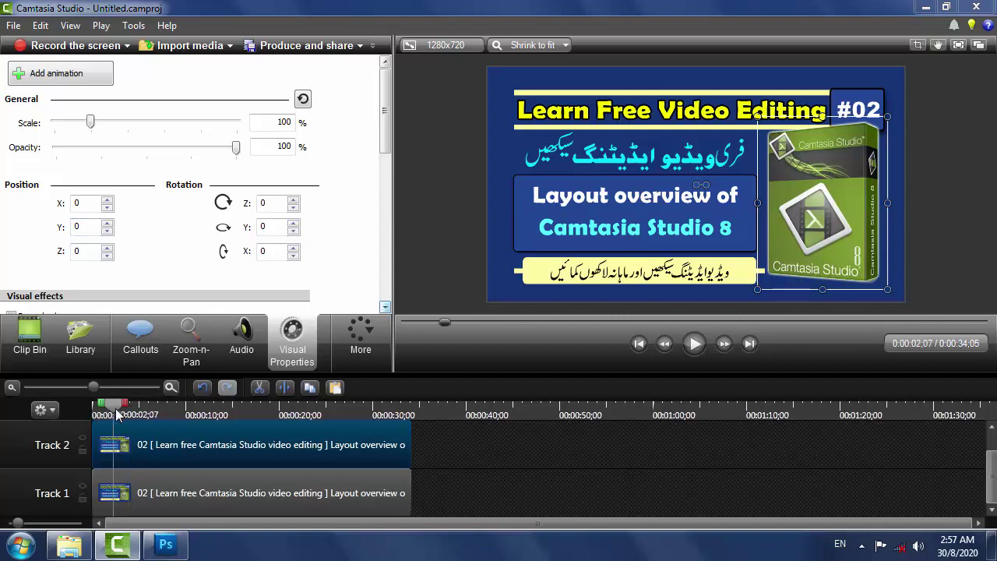
pyautogui.click(65, 78)
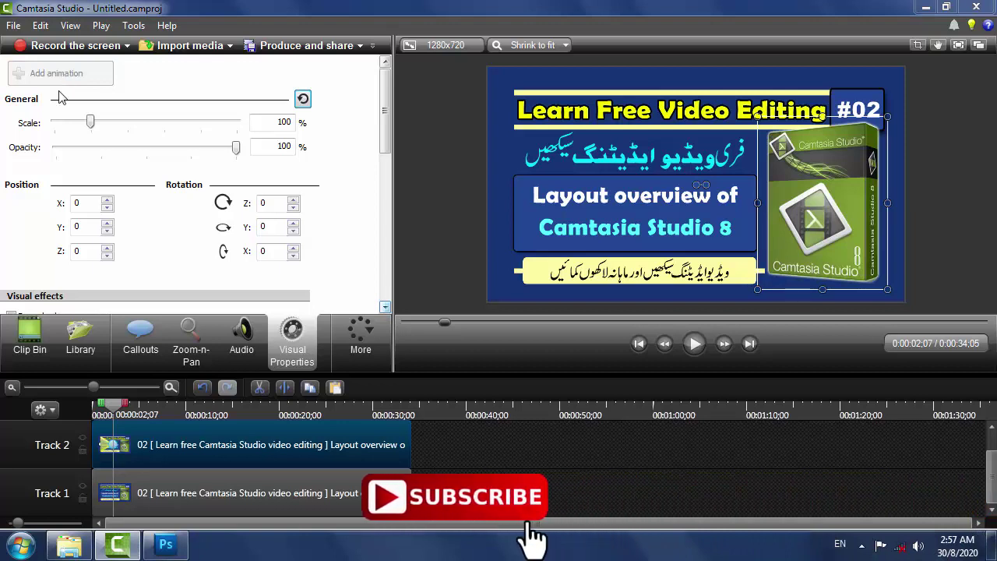
pyautogui.click(111, 445)
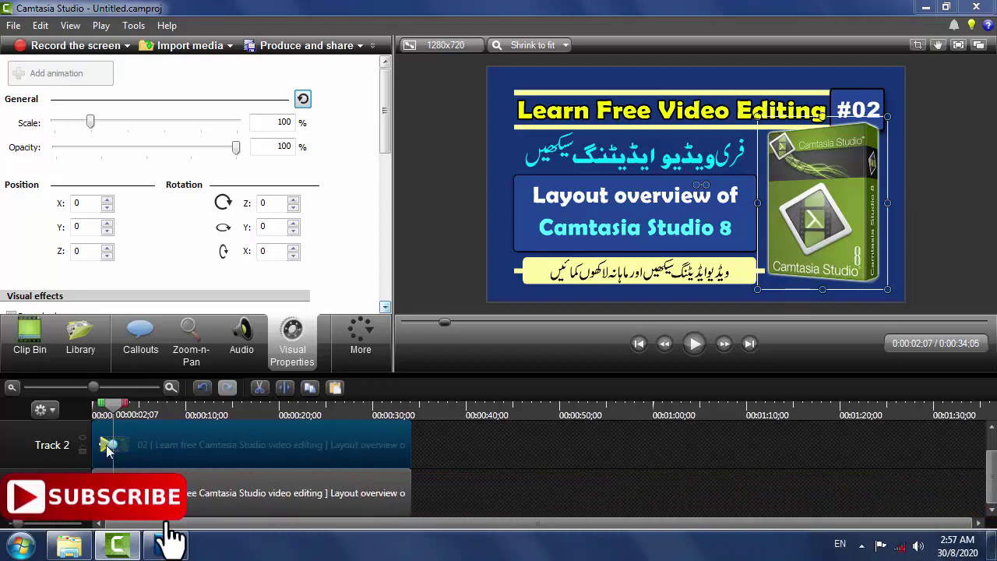
pyautogui.scroll(3, 107, 451)
pyautogui.scroll(1, 108, 451)
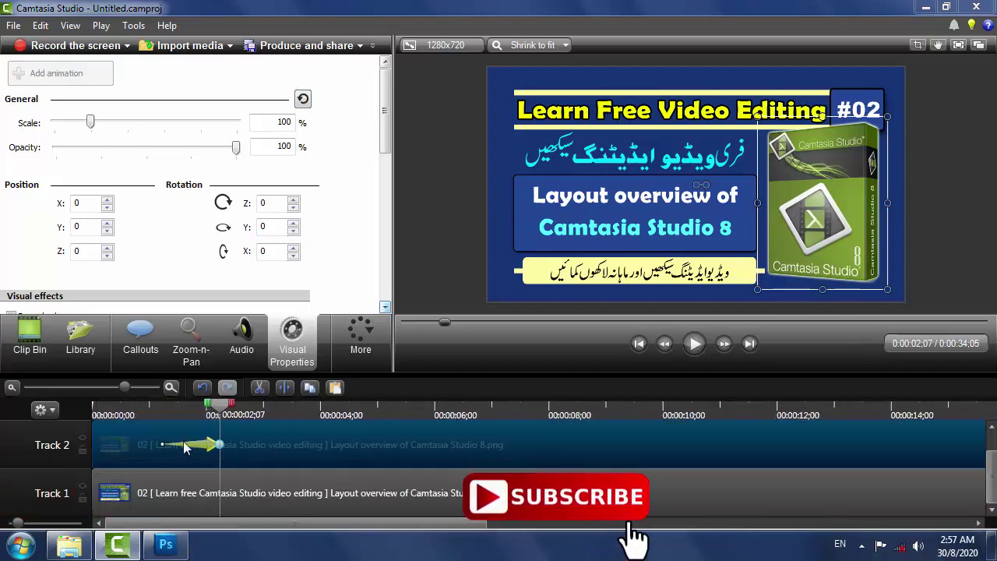
# - Enlarge the cropped product box at the animation's end point to a scale of about 127%, up and to the left
pyautogui.moveTo(220, 416)
pyautogui.mouseDown()
pyautogui.moveTo(169, 403)
pyautogui.moveTo(75, 410)
pyautogui.moveTo(331, 392)
pyautogui.moveTo(75, 411)
pyautogui.moveTo(178, 406)
pyautogui.moveTo(216, 417)
pyautogui.mouseUp()
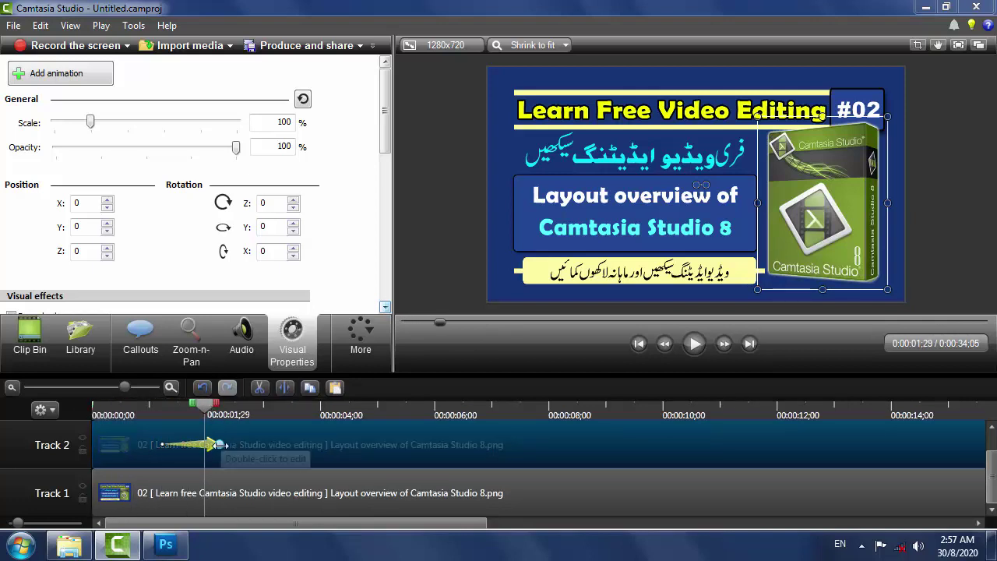
pyautogui.click(220, 445)
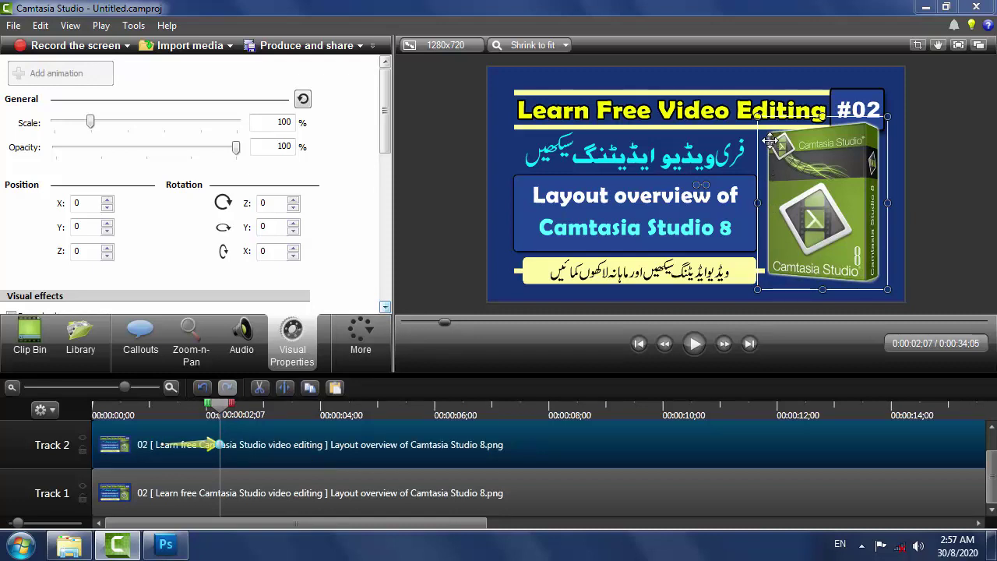
pyautogui.moveTo(757, 115); pyautogui.dragTo(721, 95)
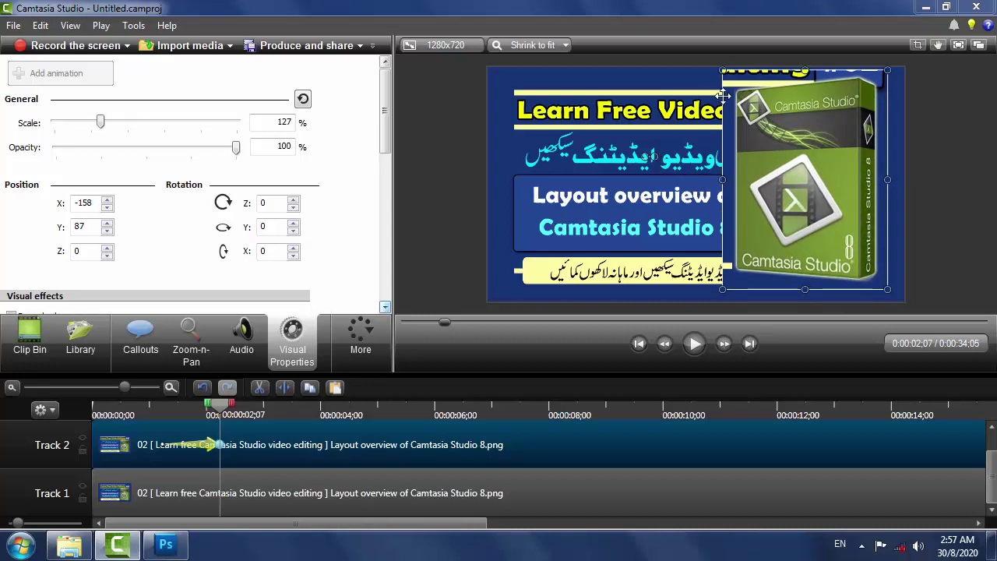
pyautogui.hotkey('ctrl', 'z')
# - Play the timeline from near the start to preview the product box's enlarging animation
pyautogui.click(112, 415)
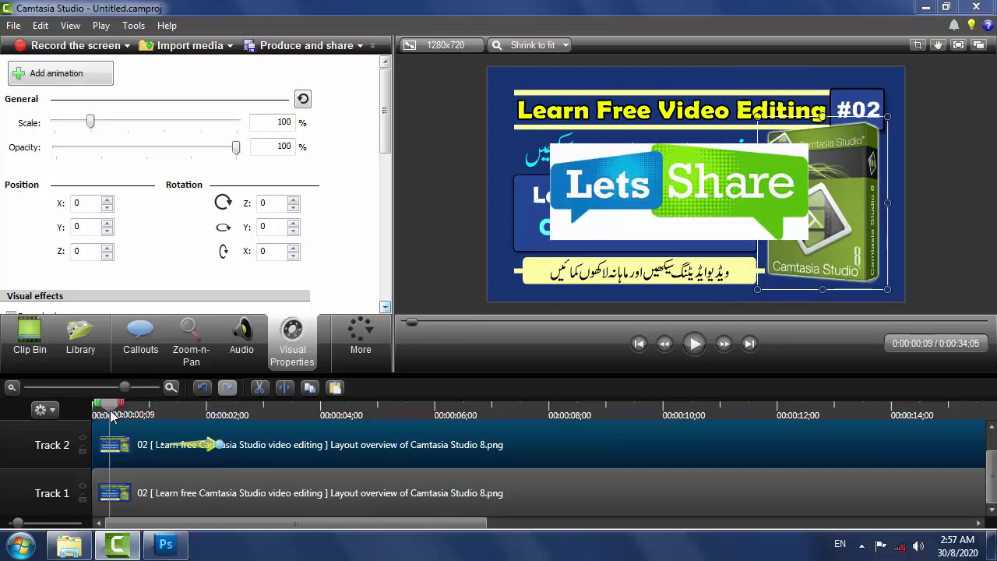
pyautogui.press('space')
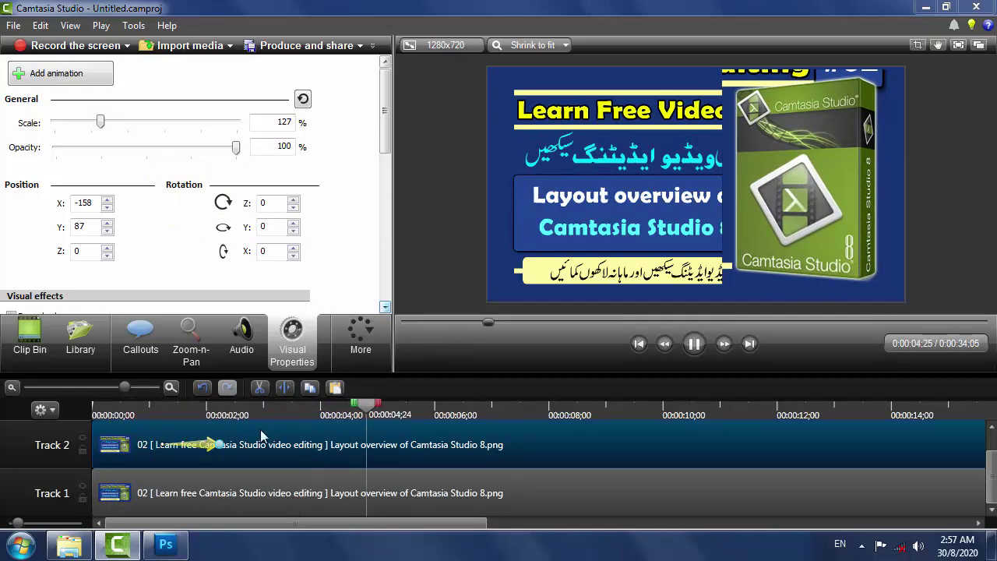
pyautogui.press('space')
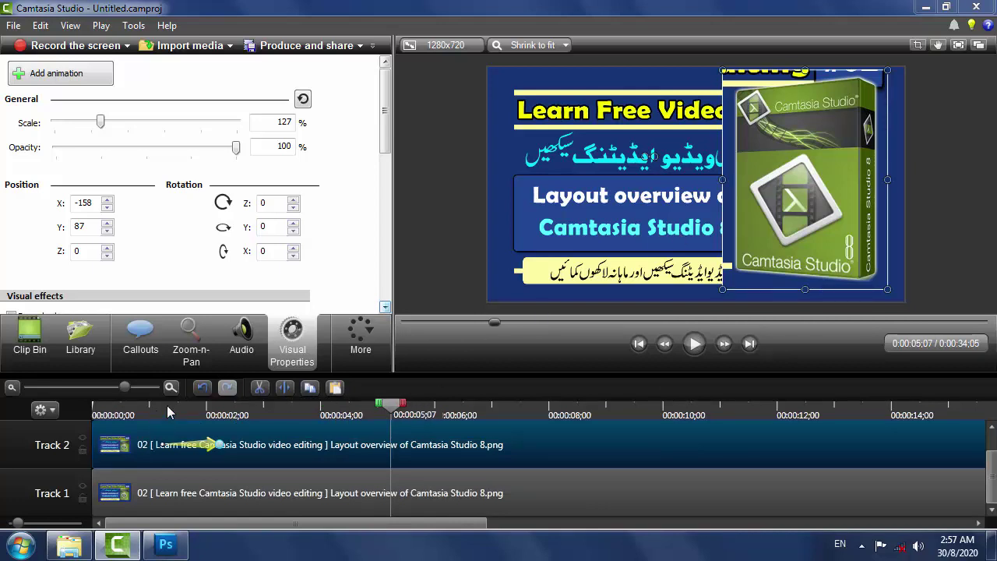
# - Add a second visual animation to the Track 2 clip, ending at about 0:00:03;16
pyautogui.click(293, 410)
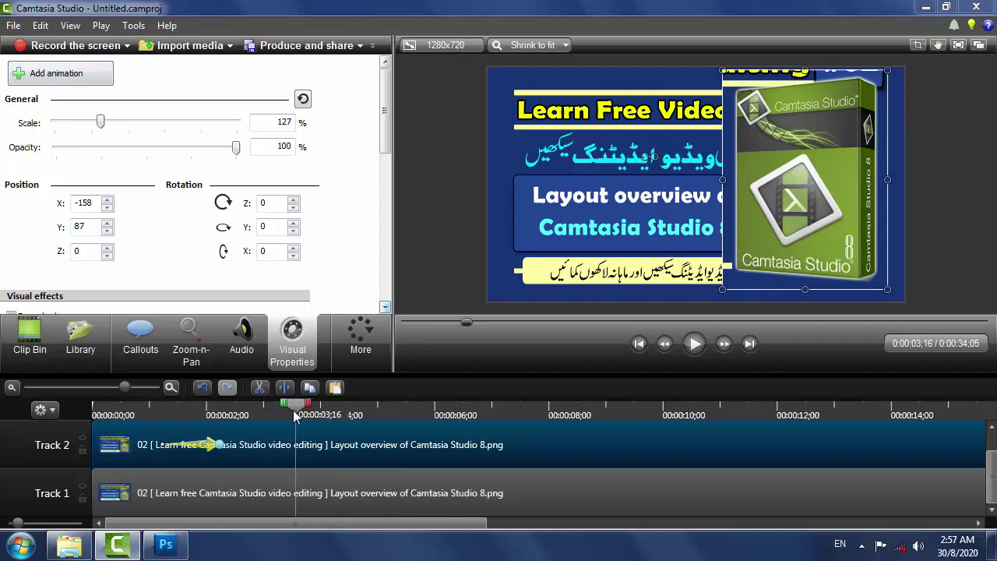
pyautogui.click(66, 74)
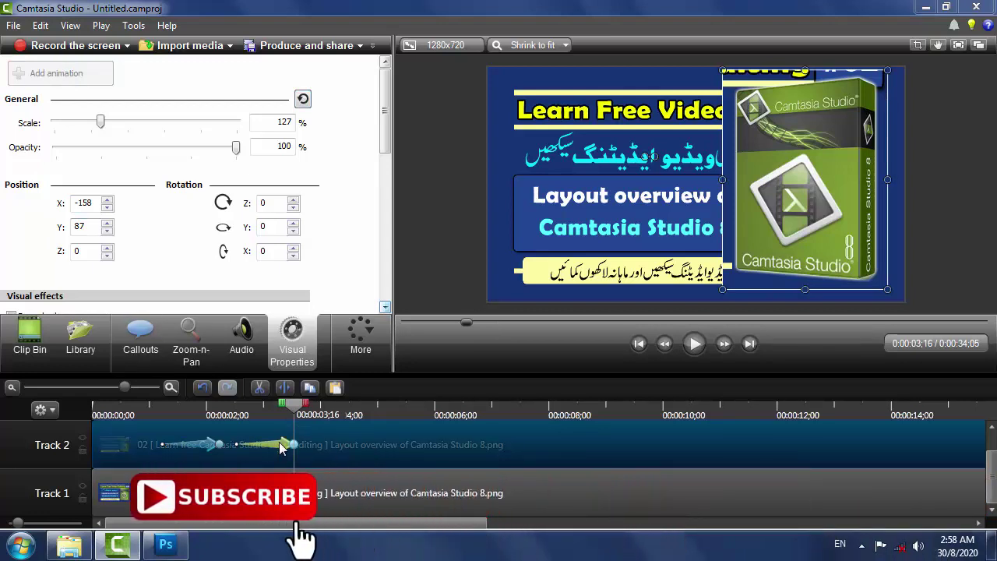
# - Move the second Track 2 animation along the timeline so it ends at about 0:00:04;05, and select its end point
pyautogui.moveTo(281, 446); pyautogui.dragTo(317, 444)
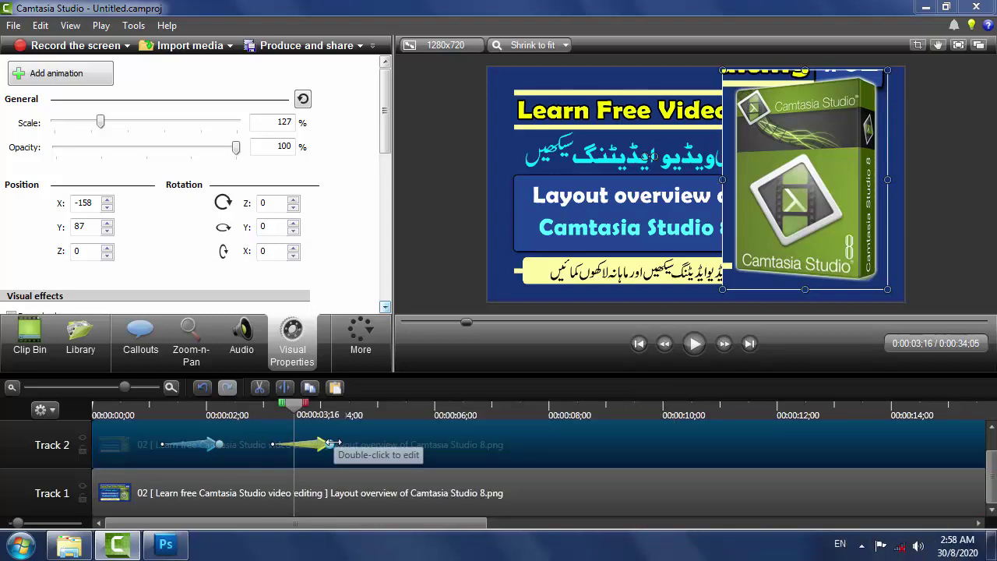
pyautogui.moveTo(296, 410); pyautogui.dragTo(251, 404)
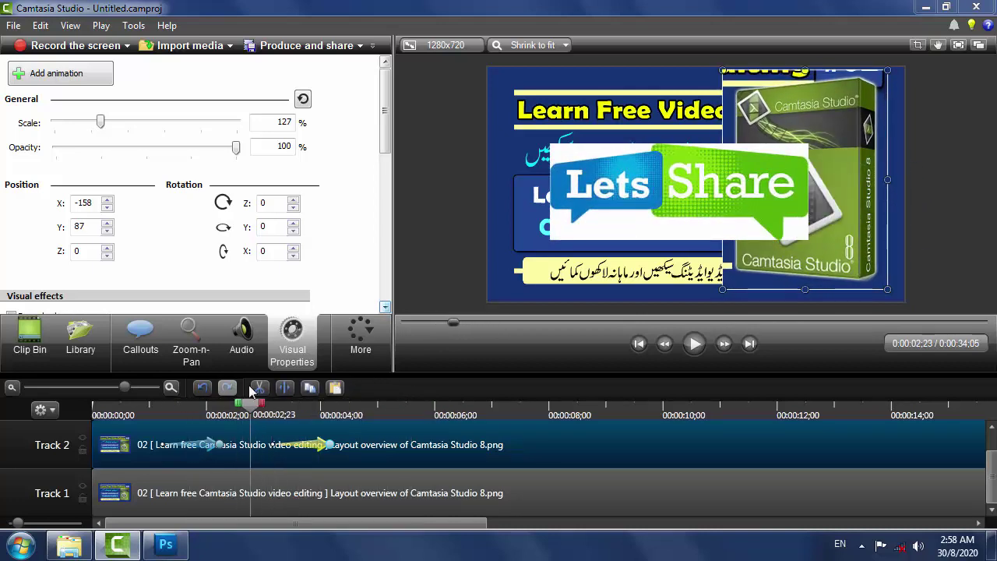
pyautogui.click(326, 445)
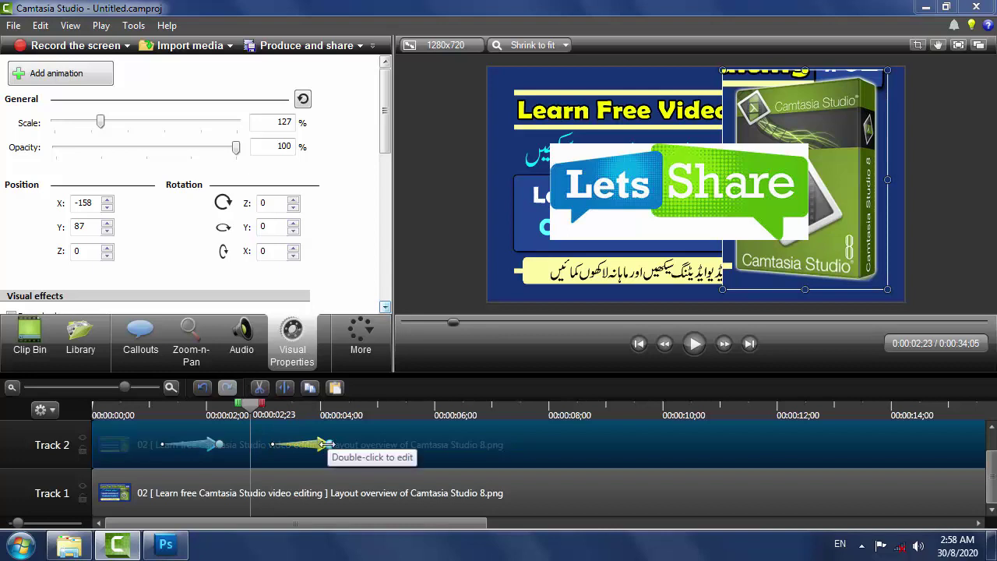
pyautogui.click(325, 444)
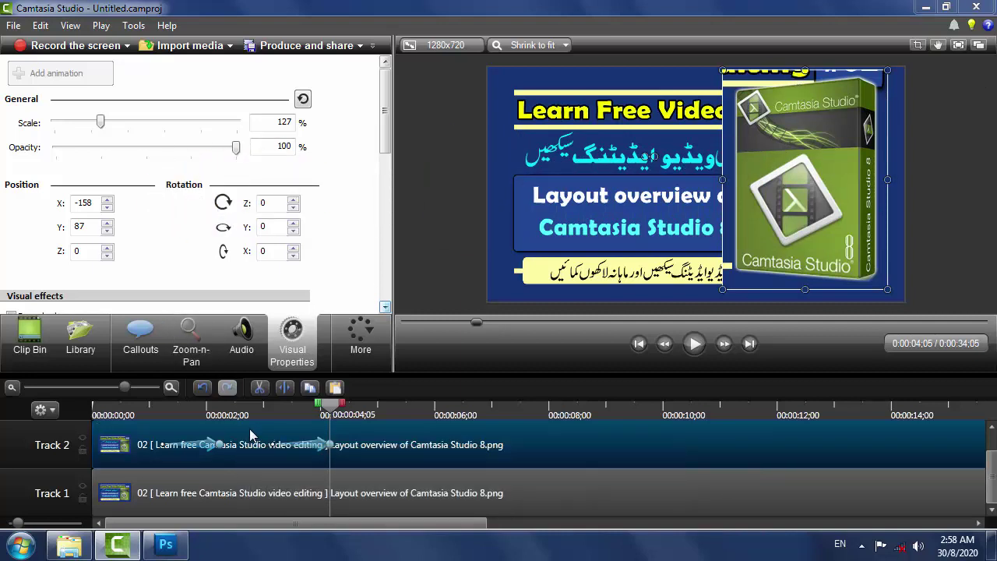
# - Examine the Track 2 clip's scale, opacity and position values before and during its first animation
pyautogui.moveTo(334, 408); pyautogui.dragTo(126, 396)
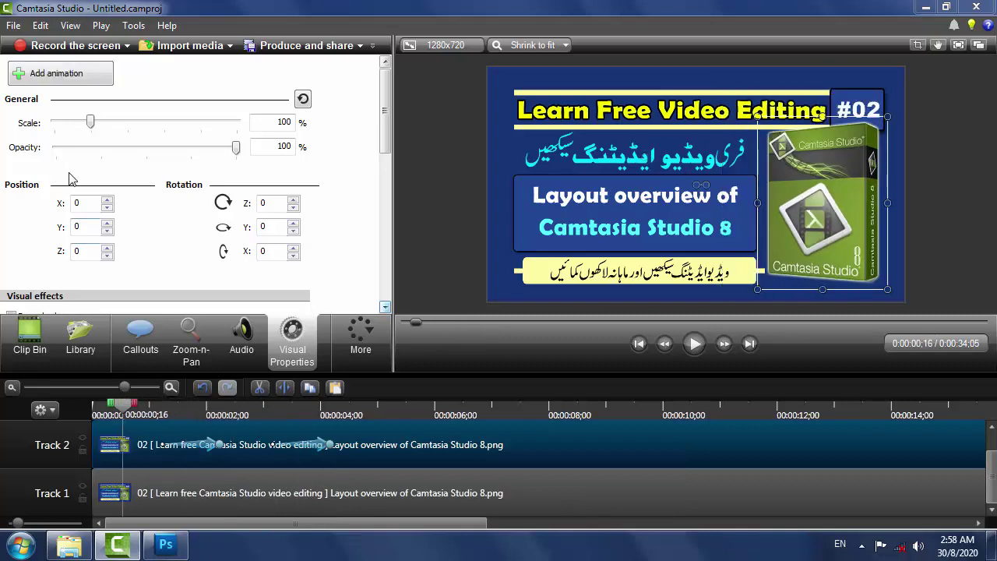
pyautogui.click(84, 225)
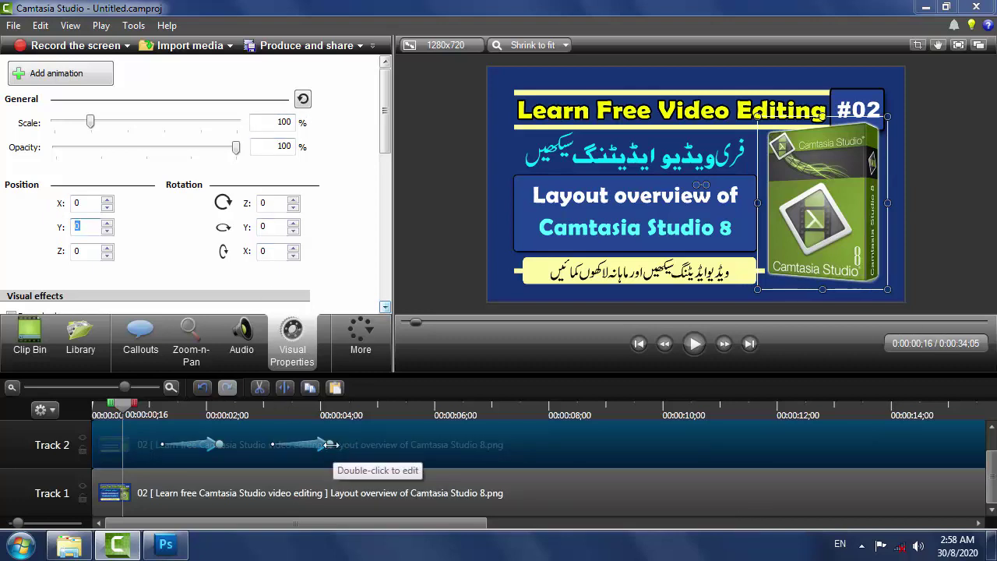
pyautogui.click(181, 412)
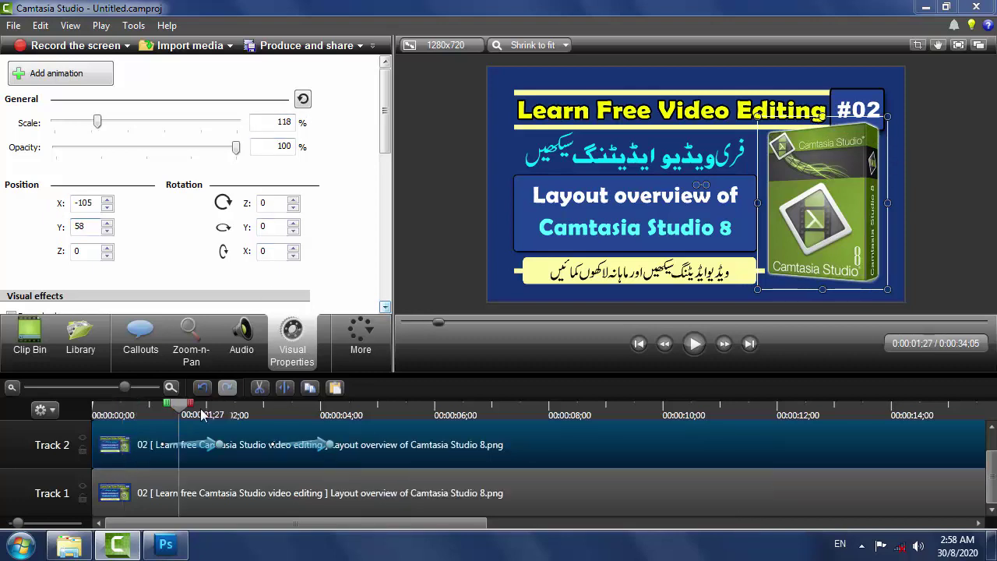
pyautogui.click(201, 415)
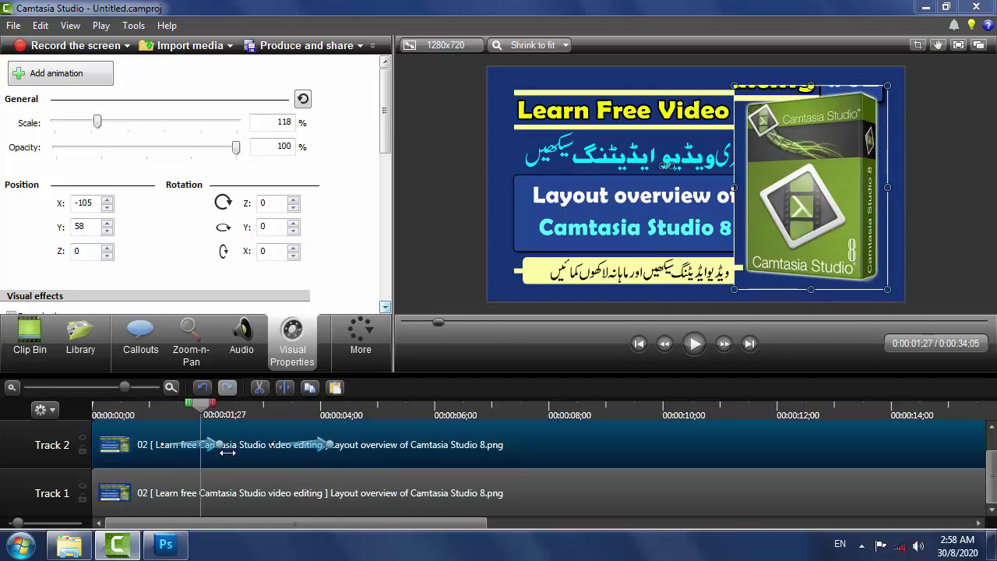
pyautogui.click(141, 413)
pyautogui.moveTo(140, 412); pyautogui.dragTo(122, 413)
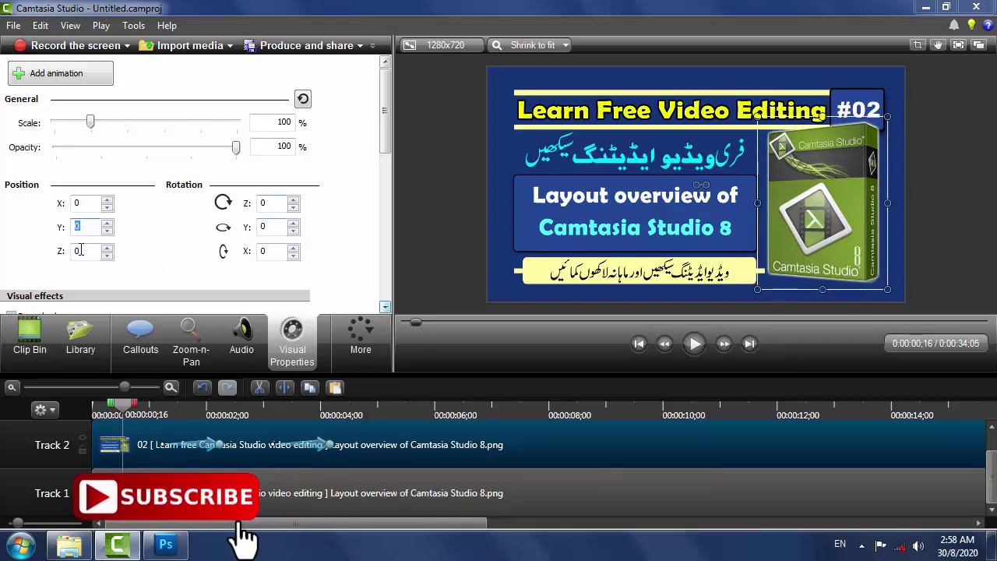
pyautogui.doubleClick(79, 226)
pyautogui.doubleClick(278, 123)
pyautogui.press('Tab')
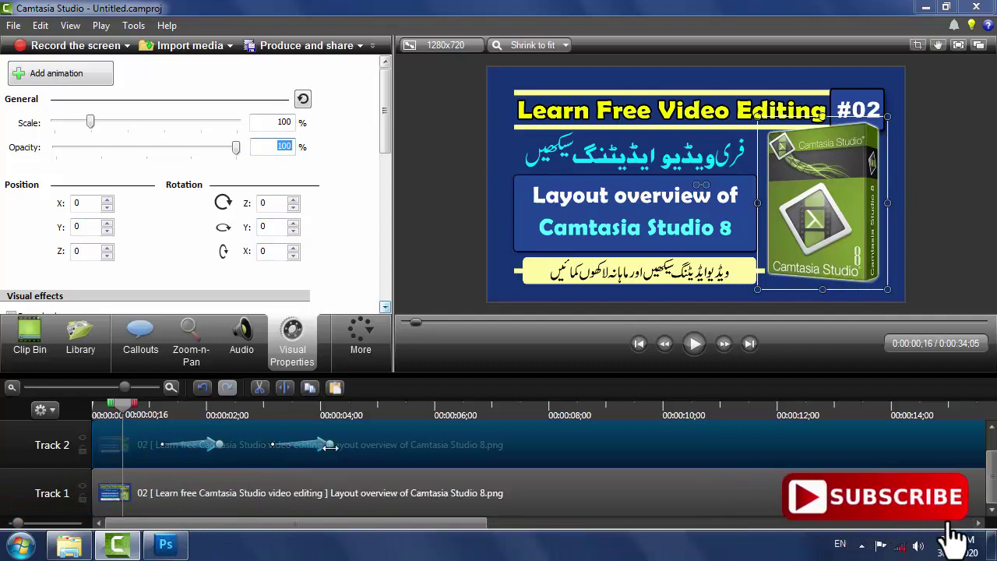
# - At the second animation's end point, set the product box's X and Y positions to 0 and its scale to 100%
pyautogui.click(331, 444)
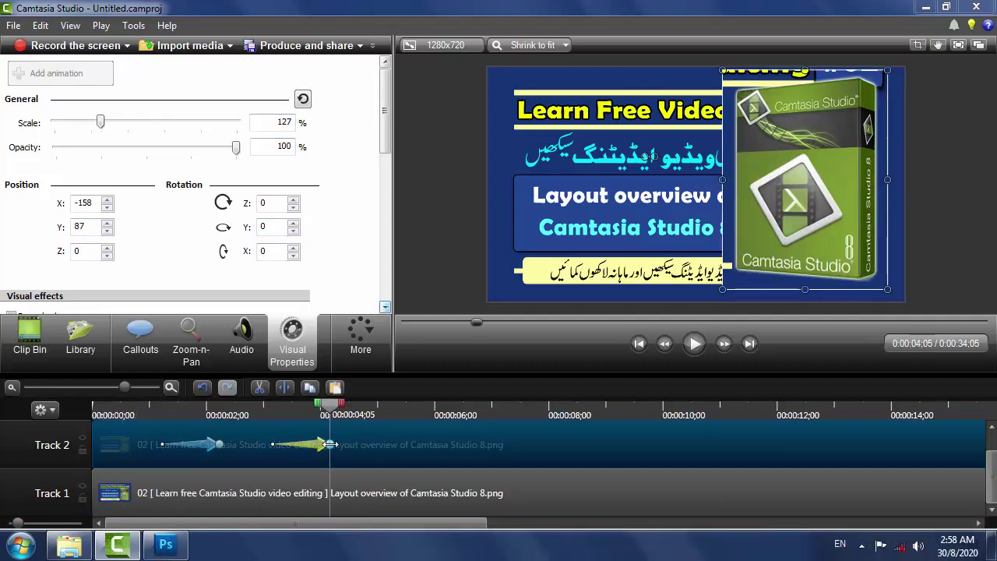
pyautogui.doubleClick(86, 202)
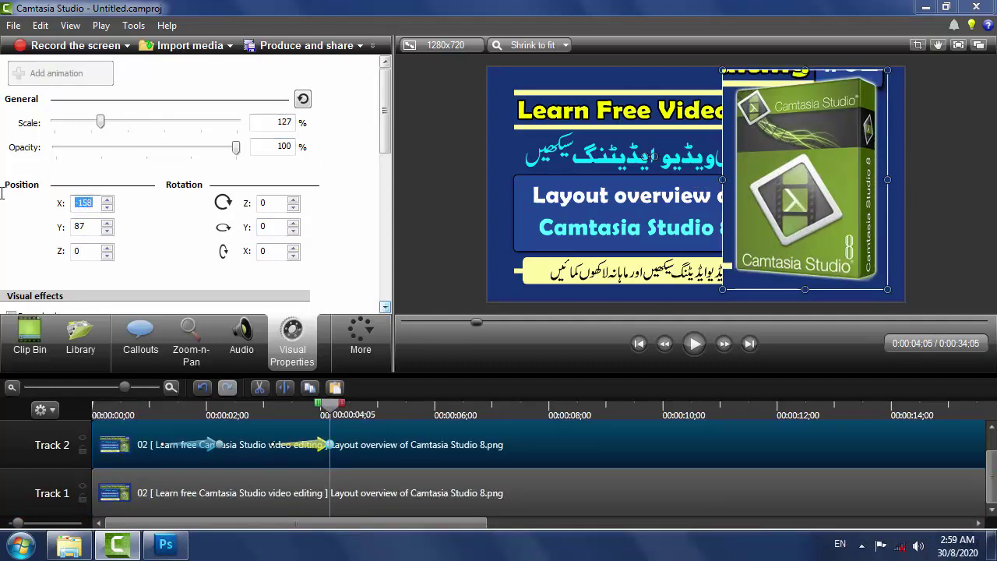
pyautogui.write('0')
pyautogui.press('Tab')
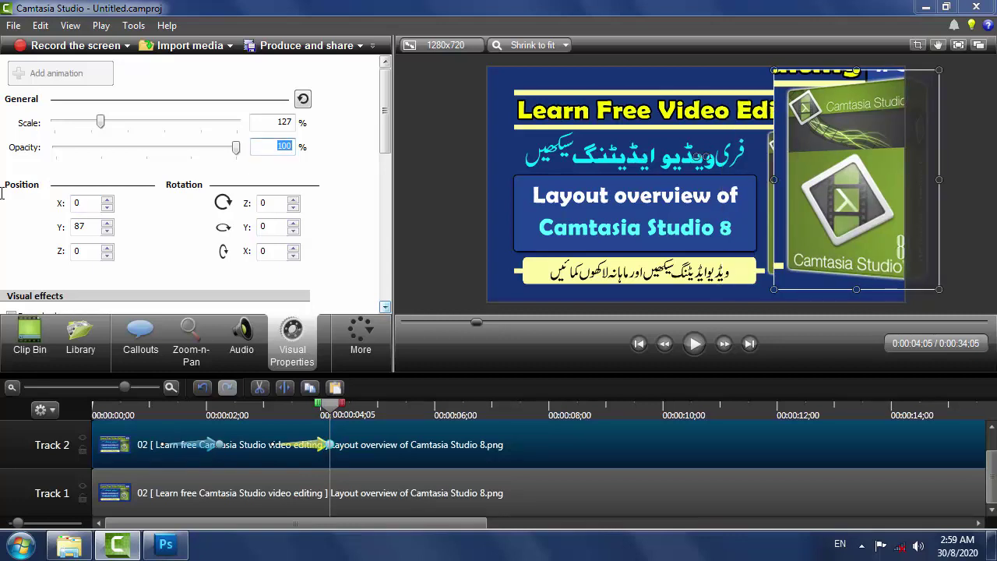
pyautogui.doubleClick(86, 227)
pyautogui.write('0')
pyautogui.doubleClick(277, 122)
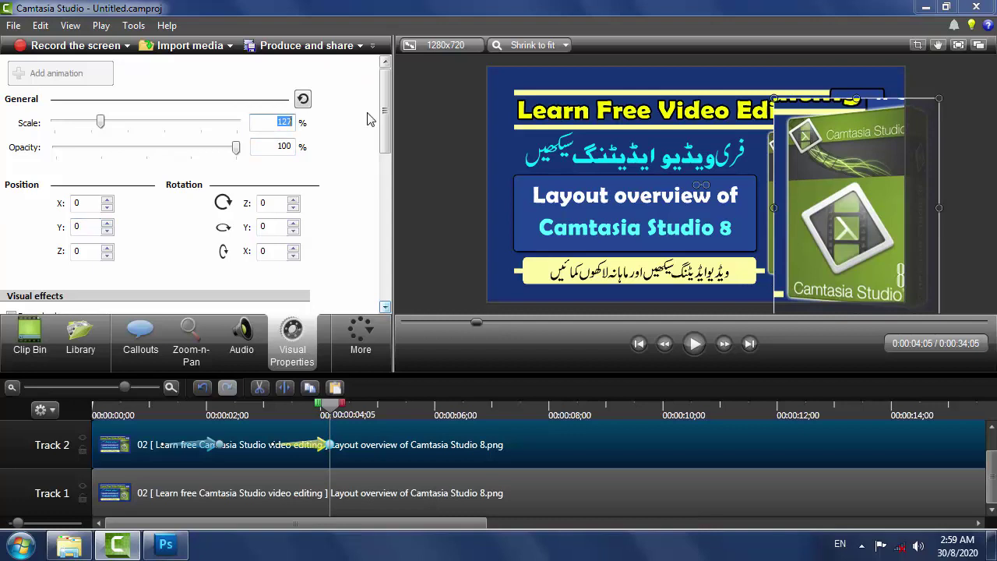
pyautogui.write('100')
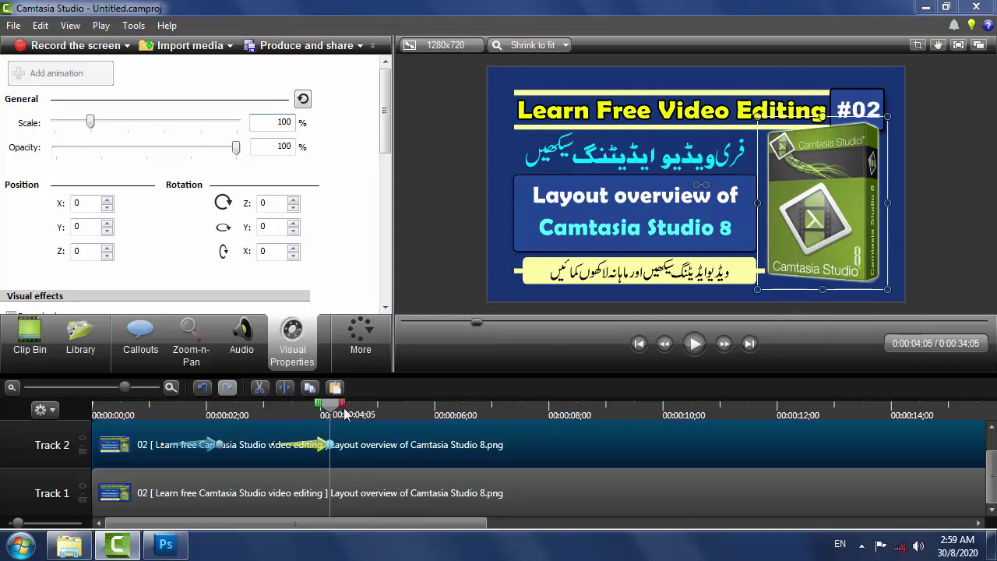
# - Play the timeline from the start to preview the product box enlarging and shrinking back, and stop after both animations
pyautogui.moveTo(331, 413); pyautogui.dragTo(97, 411)
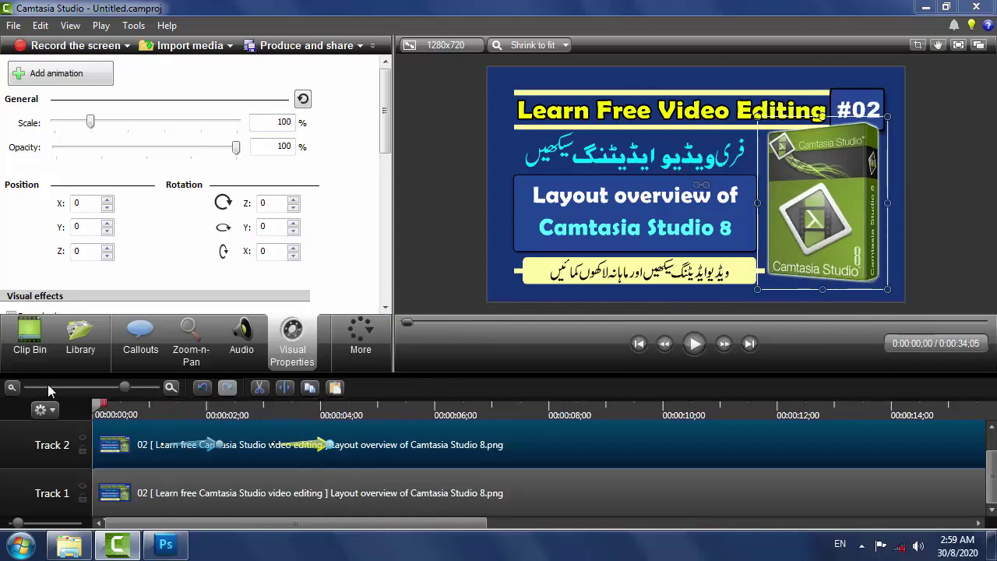
pyautogui.click(694, 344)
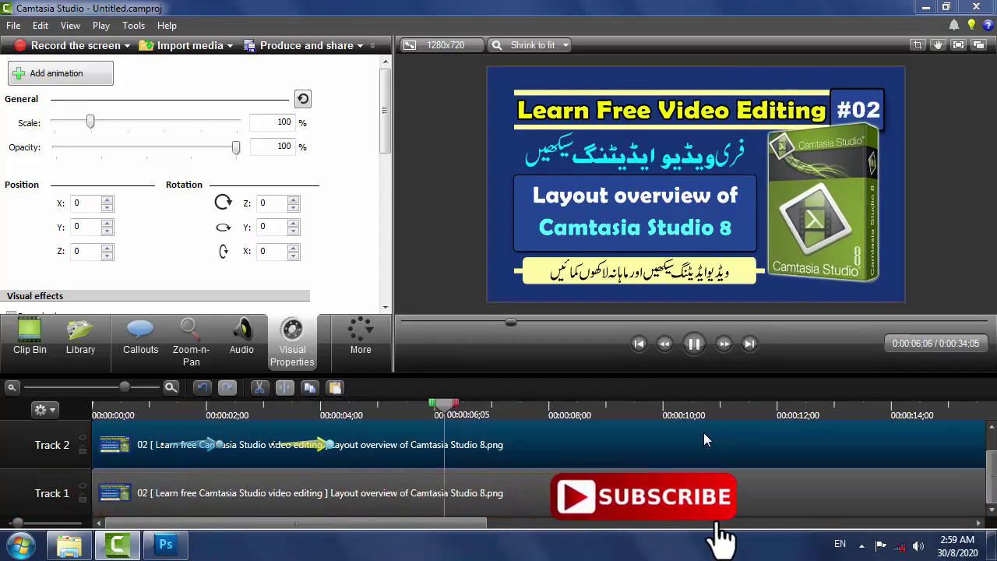
pyautogui.press('space')
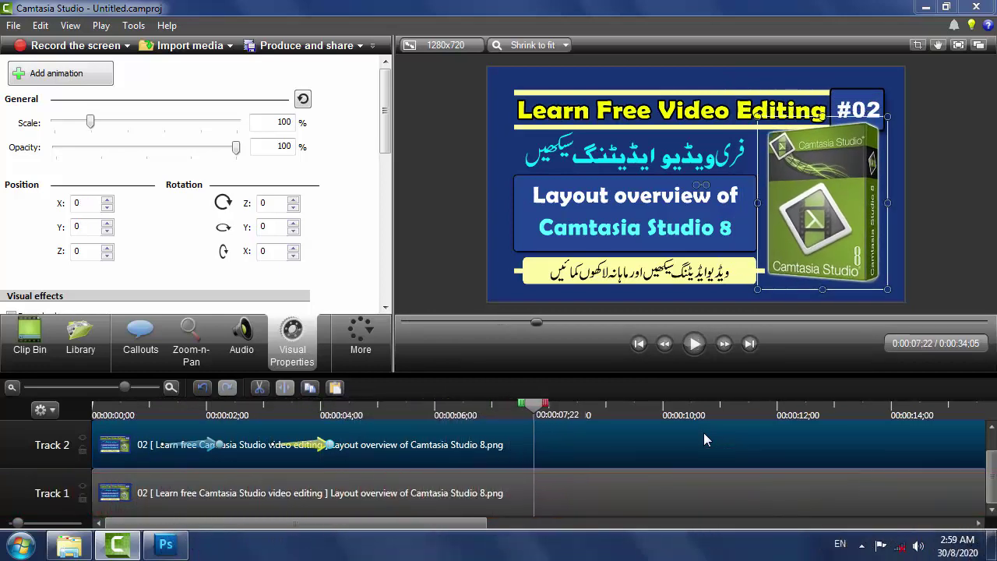